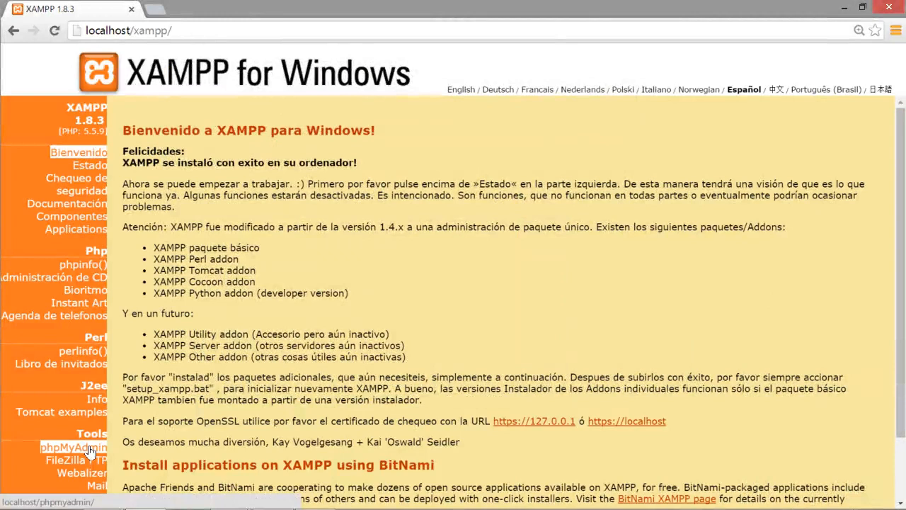
Step: Open phpMyAdmin from the XAMPP start page and go to the server's databases page
click(90, 450)
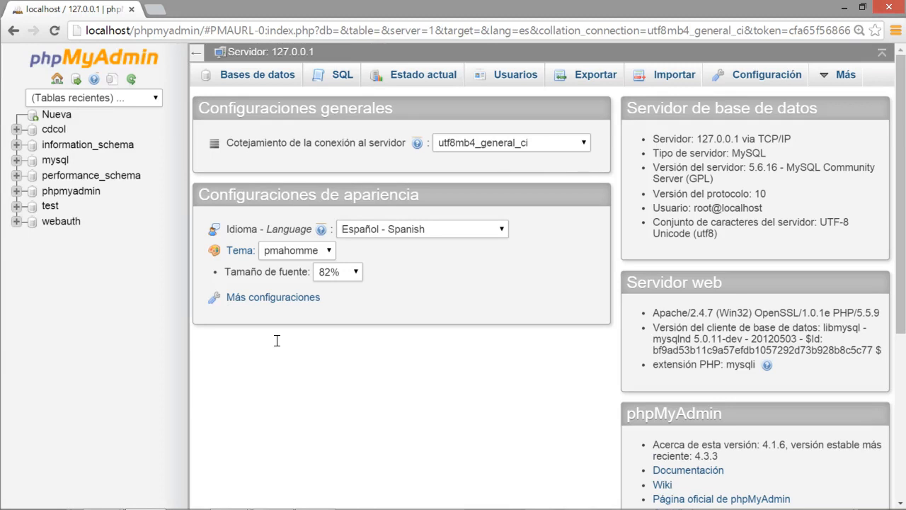
click(107, 32)
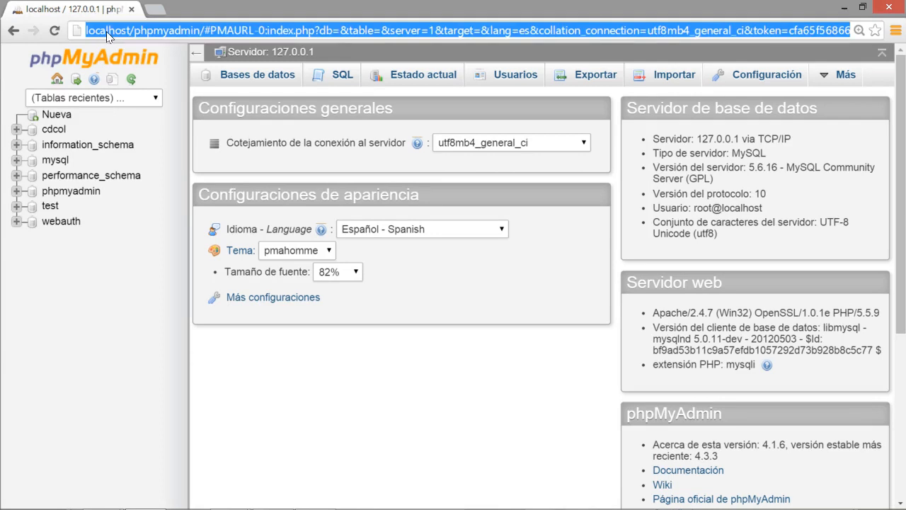
click(108, 31)
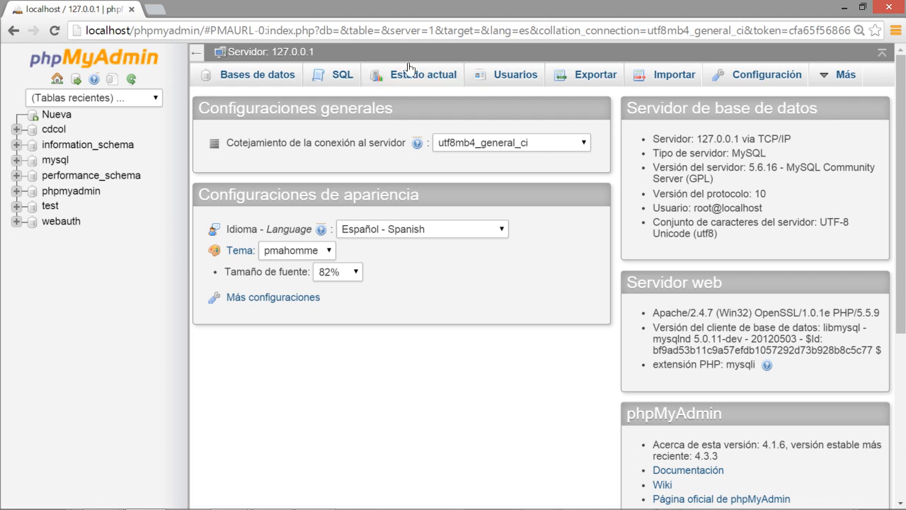
mouse_move(839, 74)
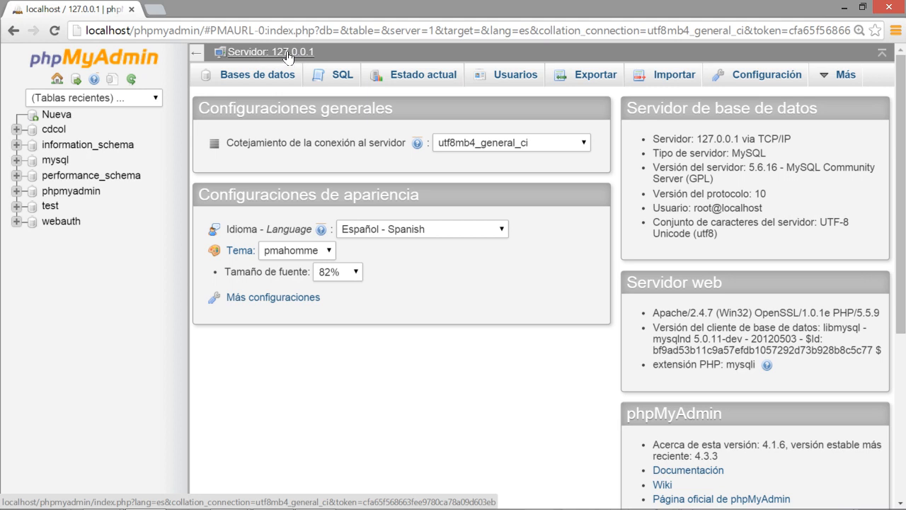
click(241, 80)
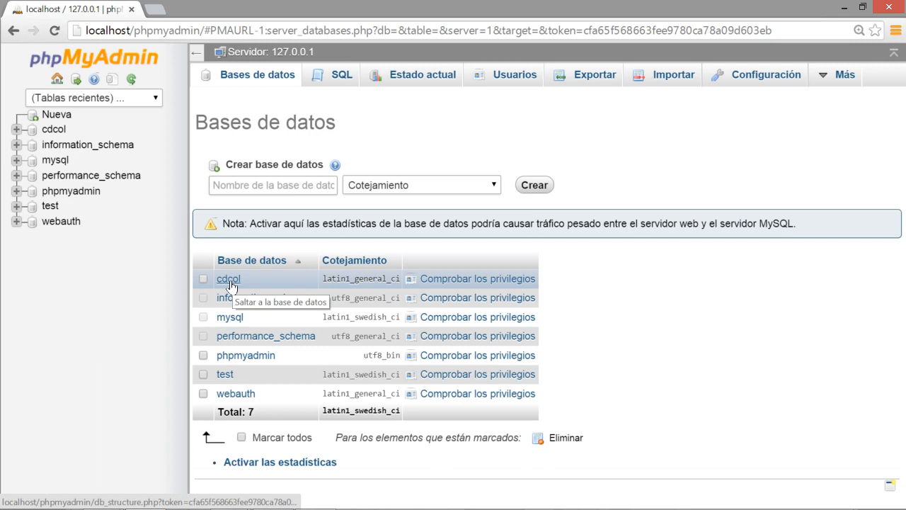
Step: Enter agenda as the name of the new database
click(264, 186)
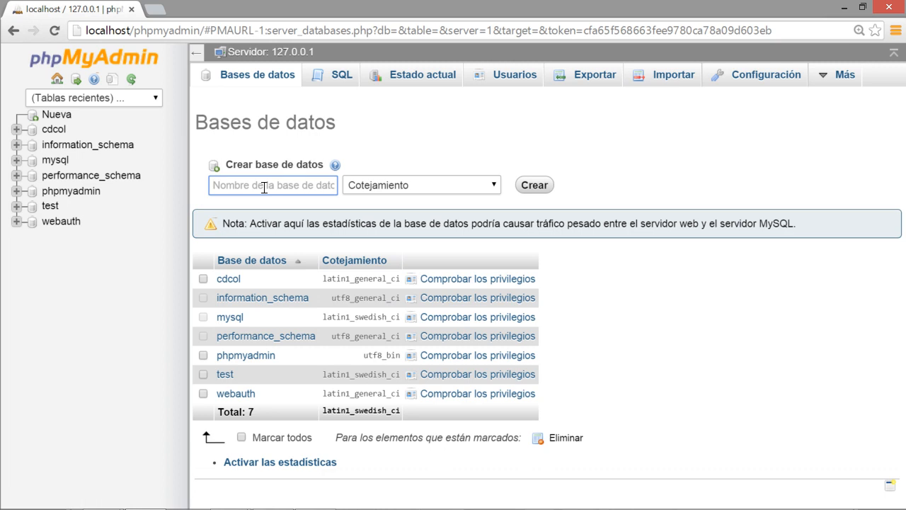
text(agenda)
key(BackSpace)
key(BackSpace)
key(BackSpace)
key(BackSpace)
text(e)
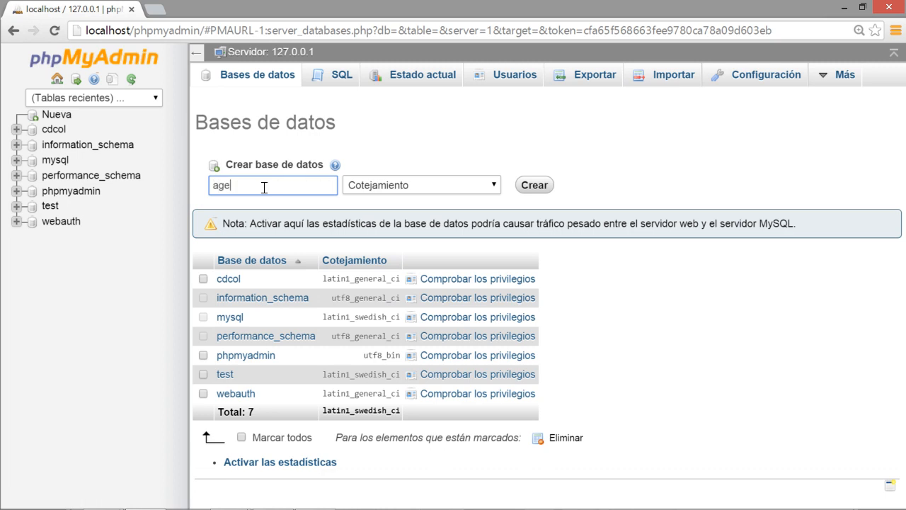
text(nda)
text(1)
key(Left)
key(Left)
key(Left)
key(Left)
key(Left)
key(Left)
key(Left)
text(1)
key(BackSpace)
key(Right)
key(Right)
key(Right)
key(Right)
key(Right)
key(Right)
key(Right)
key(BackSpace)
text(_1)
key(BackSpace)
key(BackSpace)
text(1)
key(BackSpace)
Step: Set the new database's collation to utf8_spanish_ci
click(471, 184)
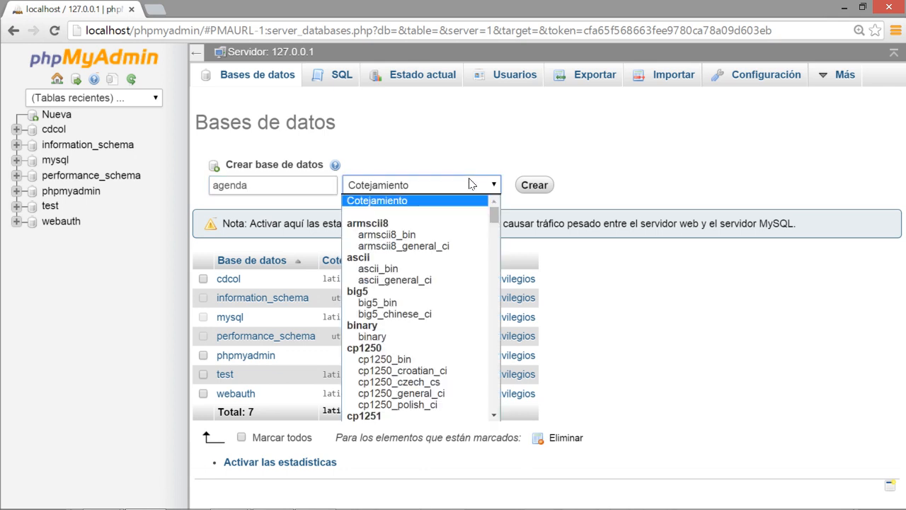
drag(492, 214, 494, 350)
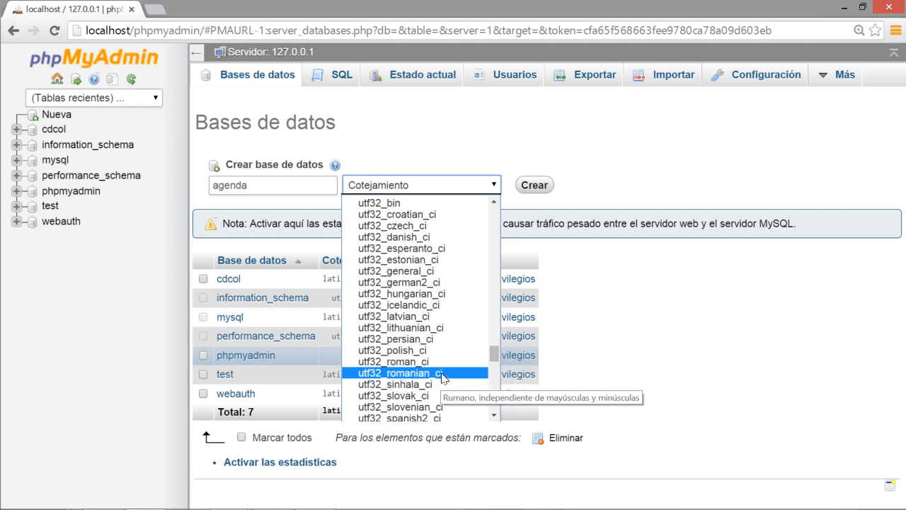
scroll(488, 368, down, 4)
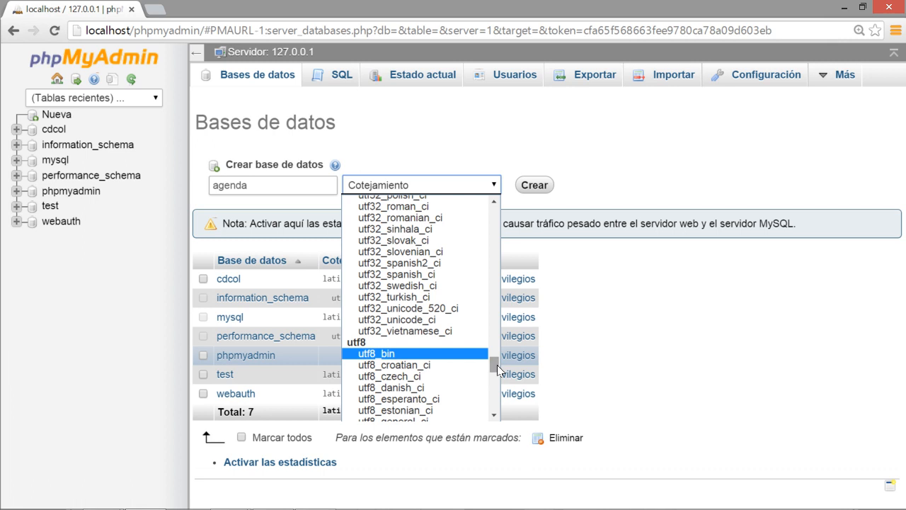
drag(497, 369, 496, 390)
scroll(427, 301, up, 6)
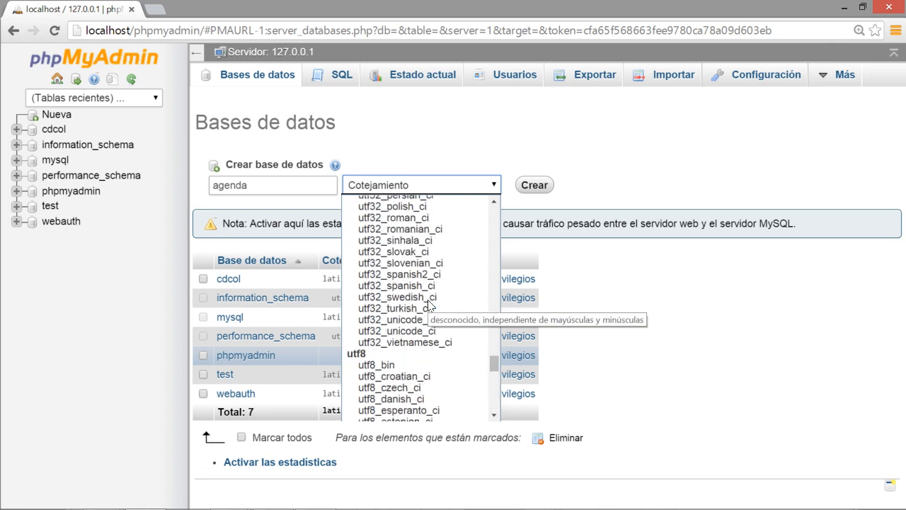
scroll(425, 298, down, 4)
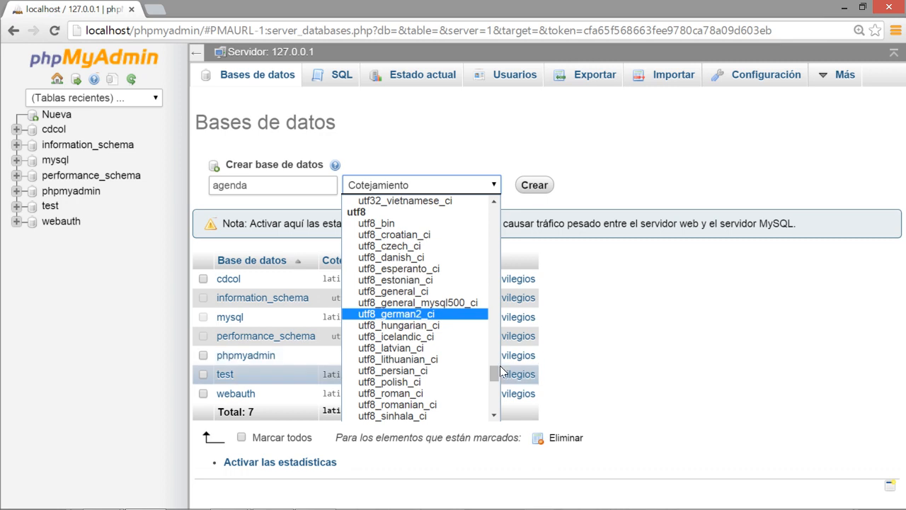
drag(495, 371, 498, 380)
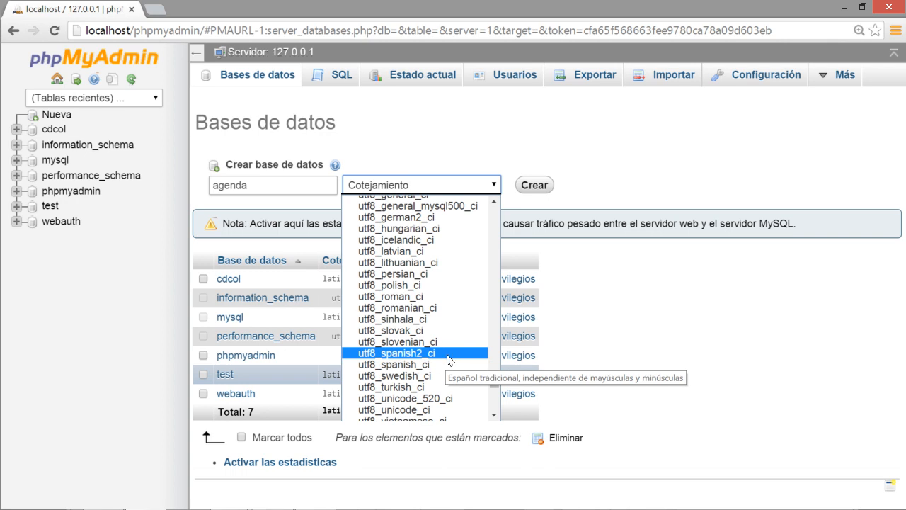
click(445, 363)
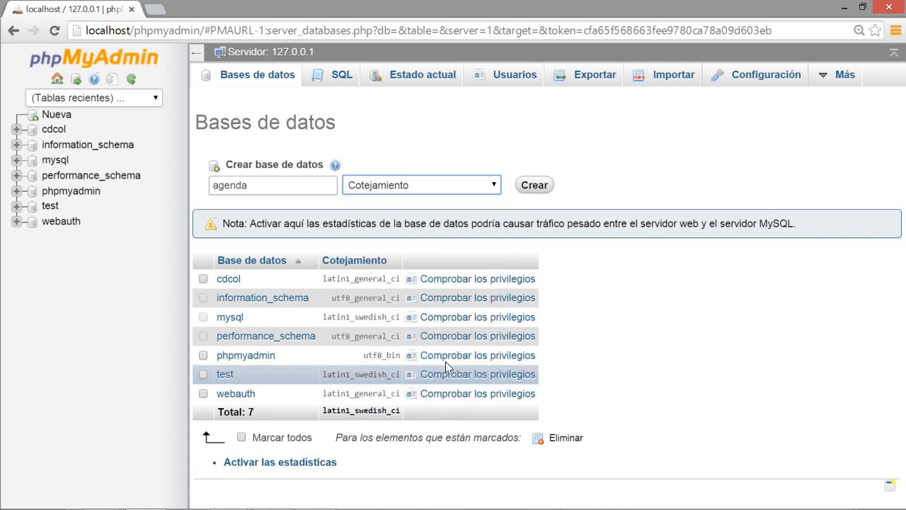
Step: Create the agenda database with the chosen name and collation, and dismiss the confirmation
double_click(287, 186)
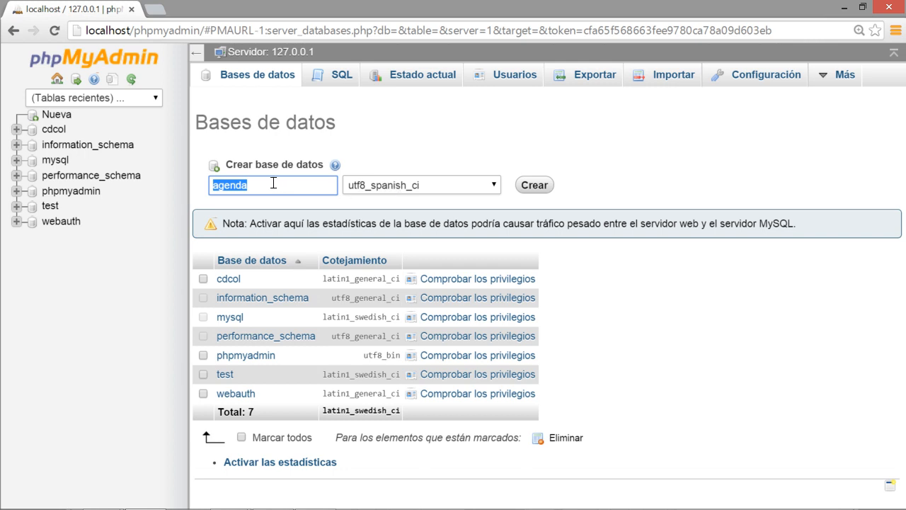
click(439, 170)
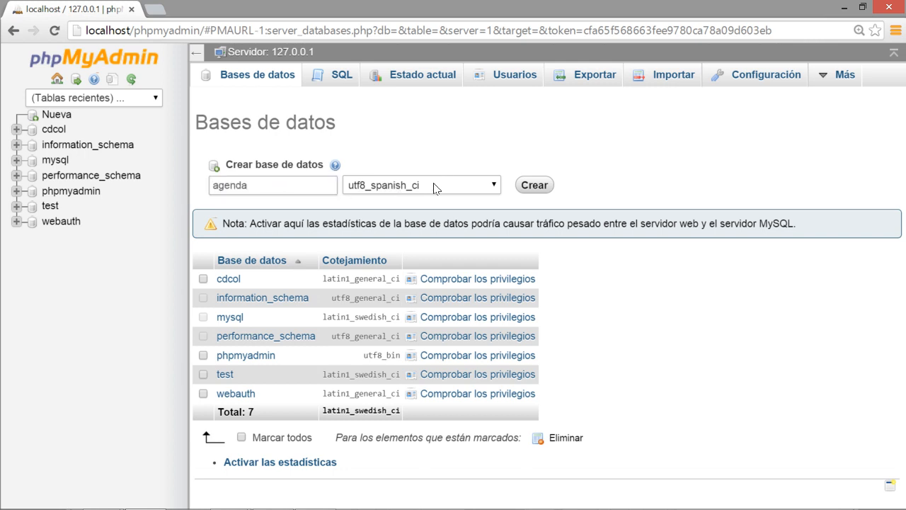
click(531, 184)
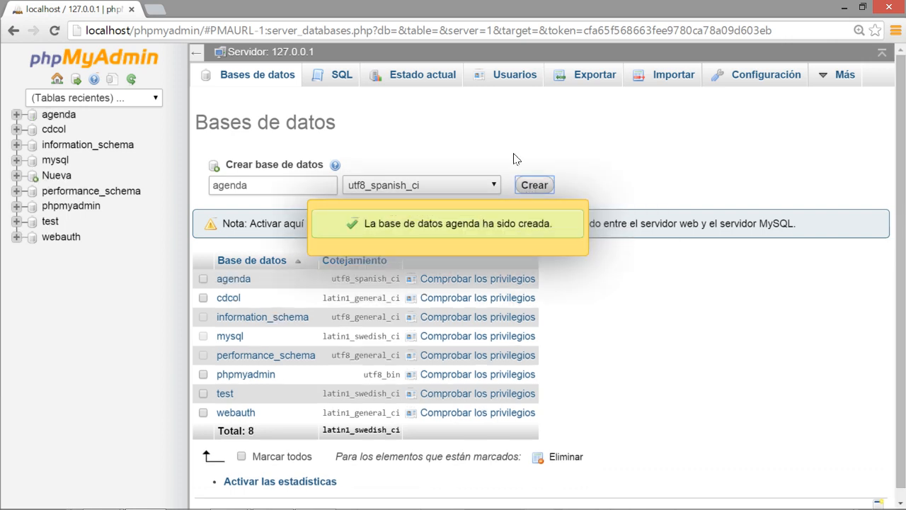
click(445, 235)
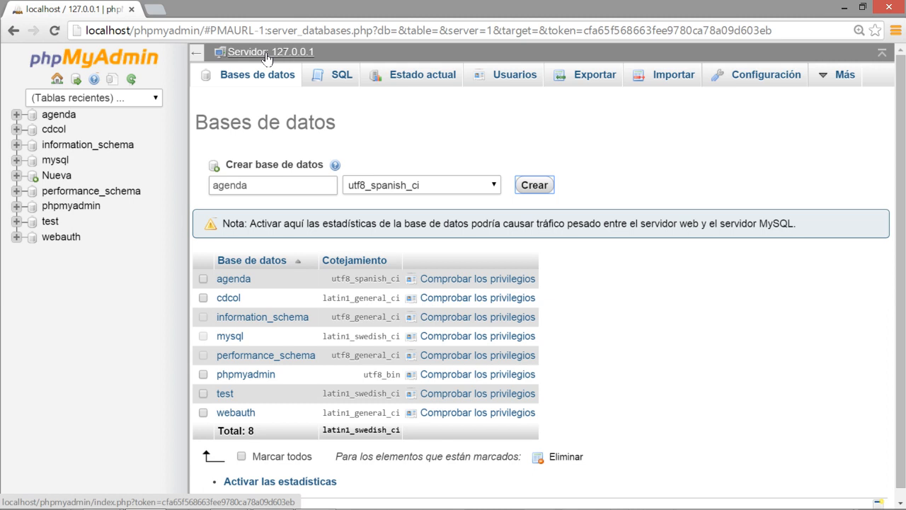
Step: Open the agenda database's structure page and check whether it contains tables
click(61, 115)
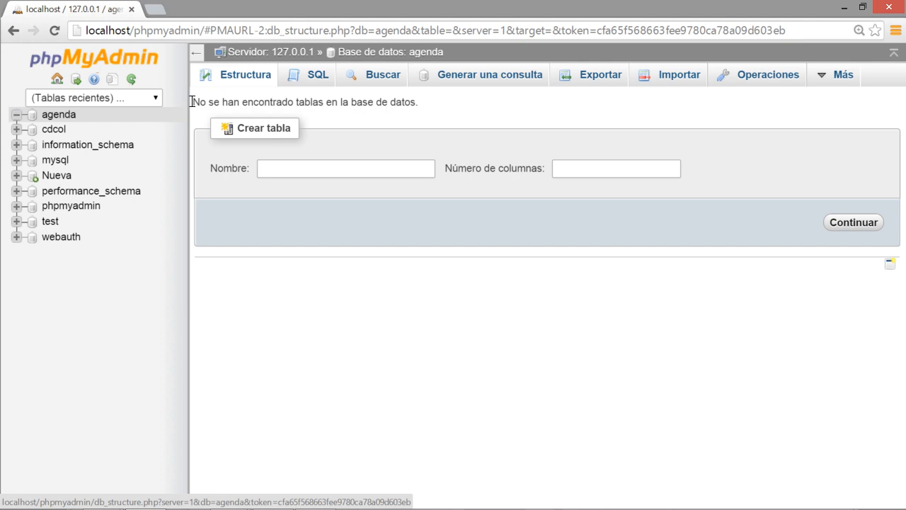
drag(191, 102, 411, 104)
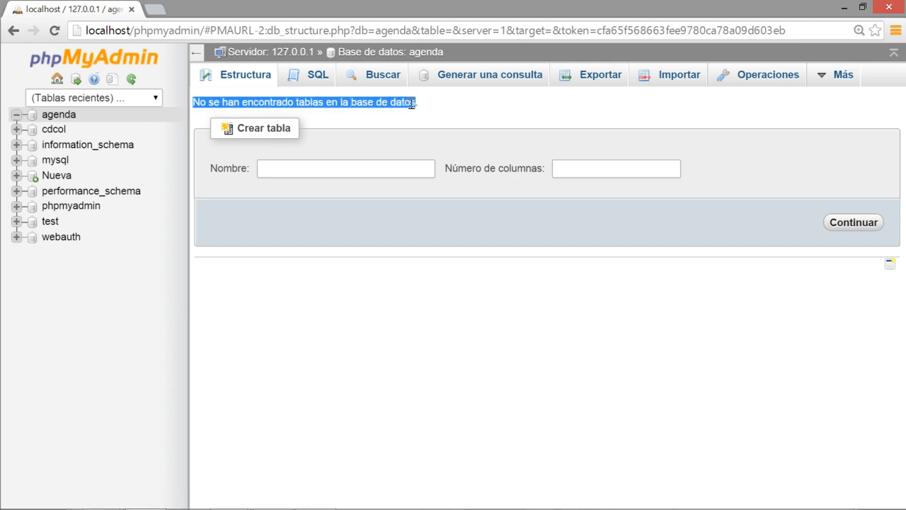